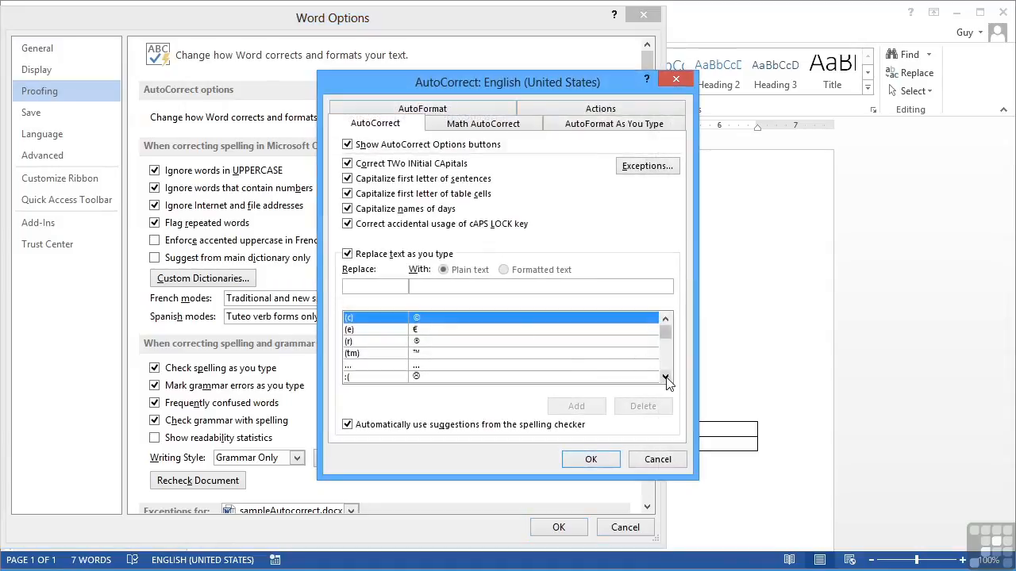
Step: Examine the symbol, emoticon and arrow replacements at the start of the AutoCorrect list
click(666, 378)
click(666, 377)
click(665, 378)
click(666, 378)
click(666, 378)
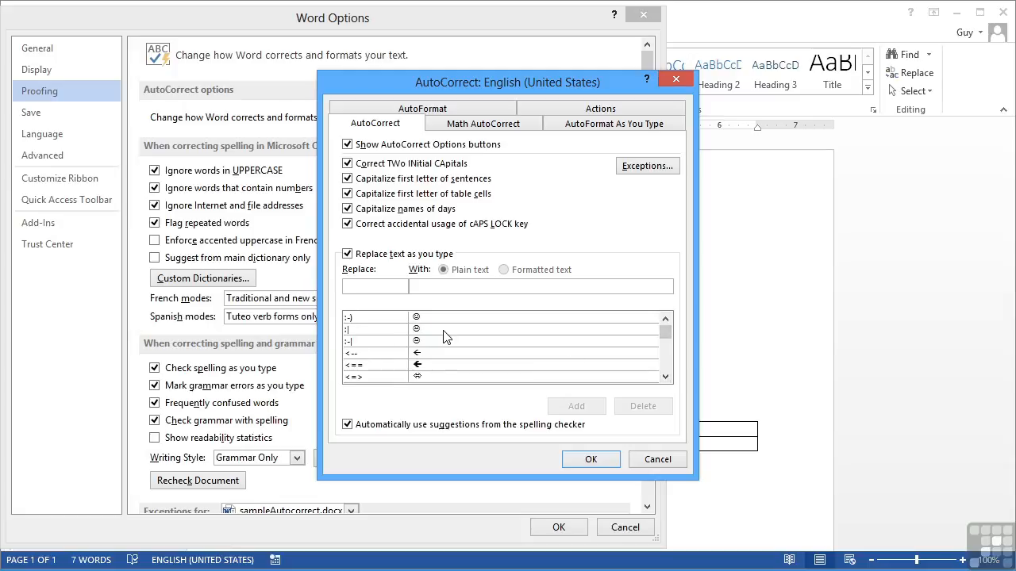
click(666, 378)
click(665, 378)
click(666, 378)
click(666, 378)
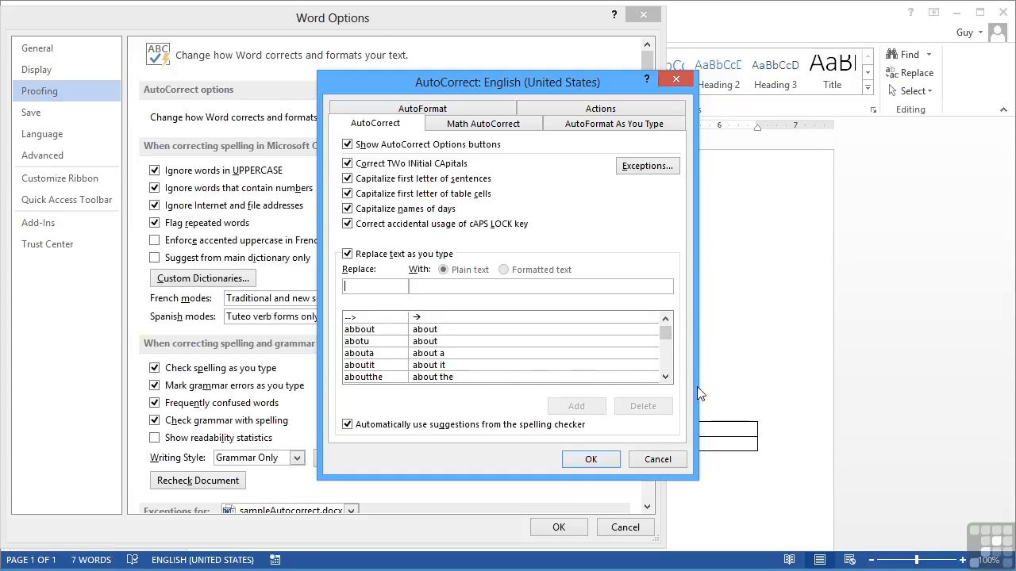
Step: Examine the common misspellings in the AutoCorrect list, through the entries beginning with "com", and return to the start of the list
click(666, 377)
scroll(665, 373, down, 4)
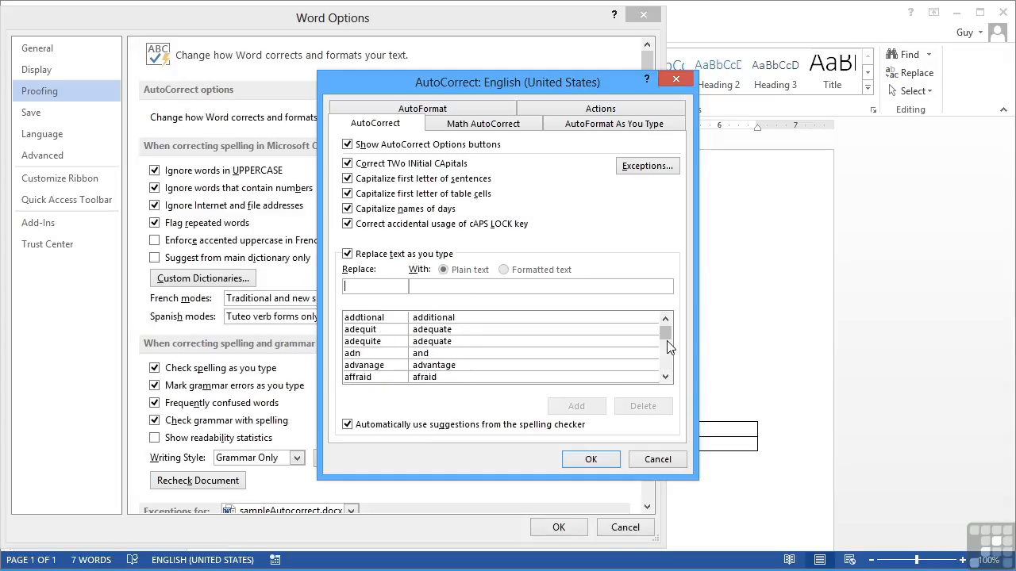
drag(667, 335, 665, 341)
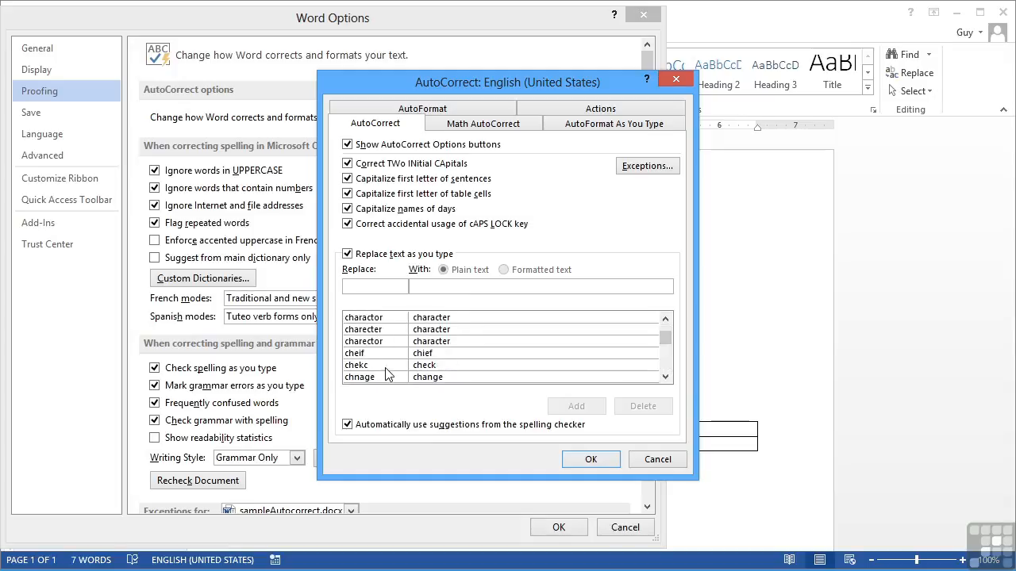
click(665, 377)
click(665, 377)
click(665, 377)
click(665, 377)
click(665, 377)
click(665, 377)
click(665, 377)
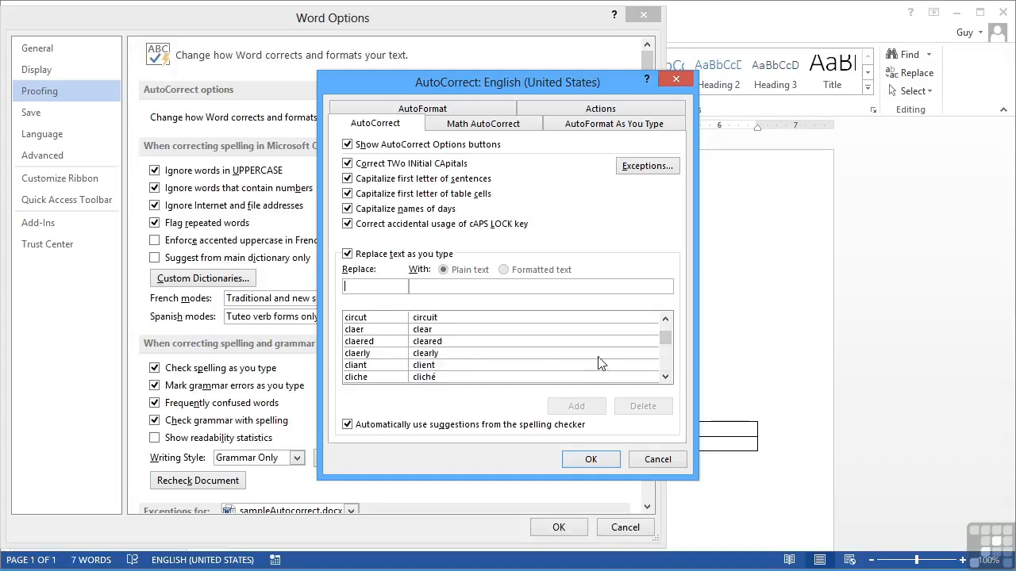
click(665, 377)
click(665, 377)
click(665, 377)
click(665, 377)
click(665, 377)
click(665, 377)
click(665, 377)
click(665, 377)
click(665, 377)
click(665, 377)
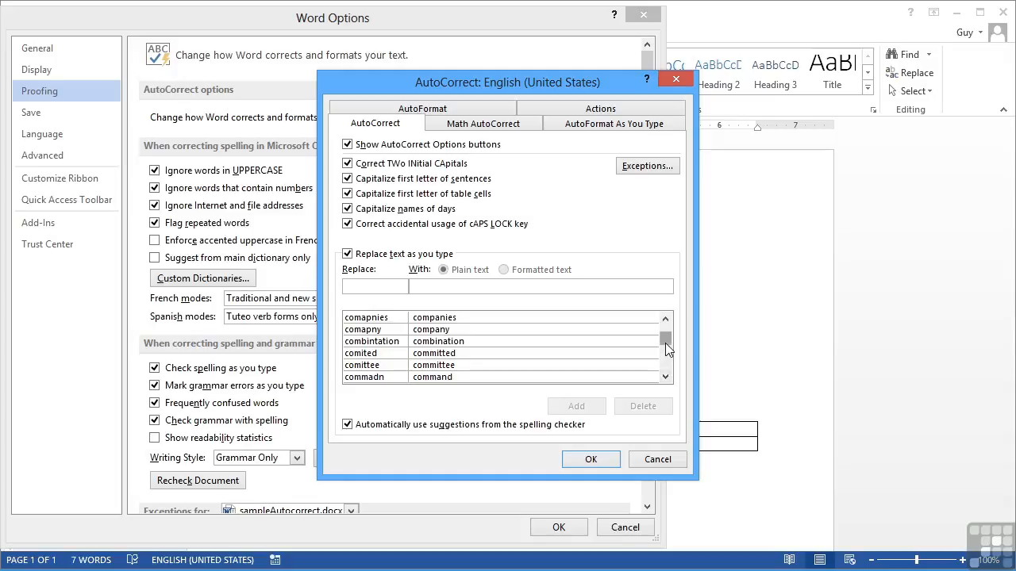
drag(666, 341, 666, 331)
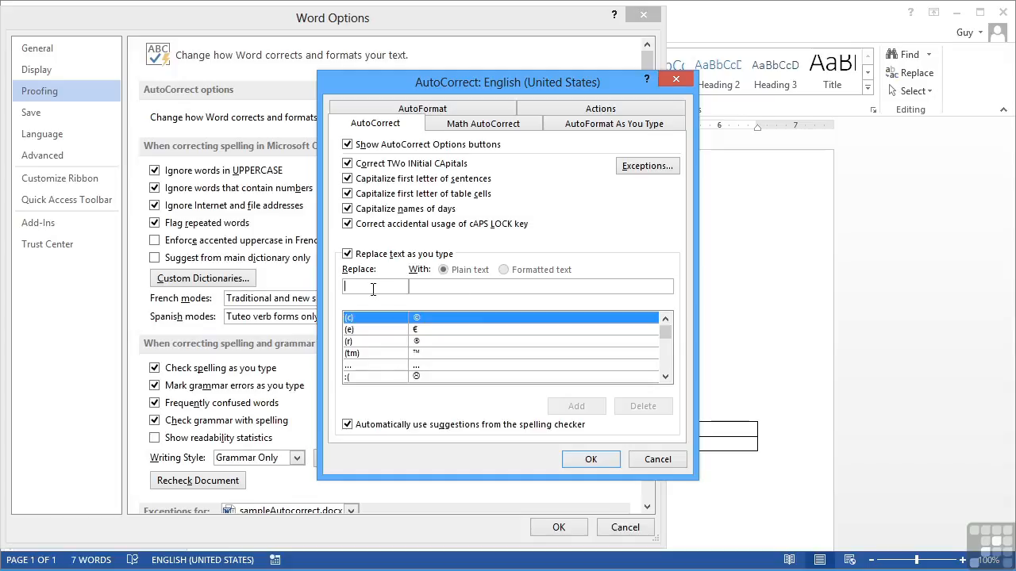
Step: Add an AutoCorrect entry that replaces "spian" with "spain" and apply the options
text(spian)
key(Tab)
text(spain)
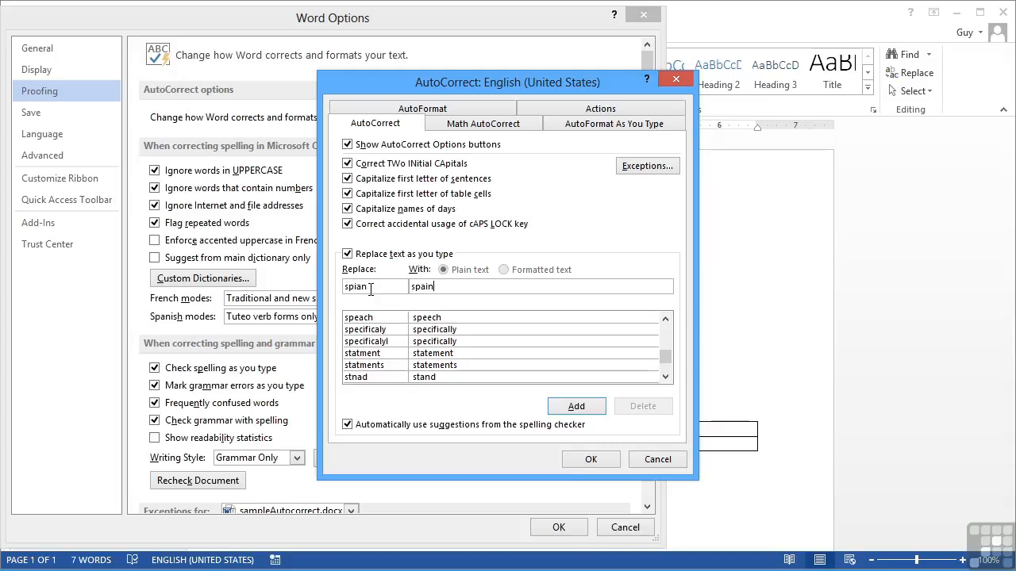
click(582, 406)
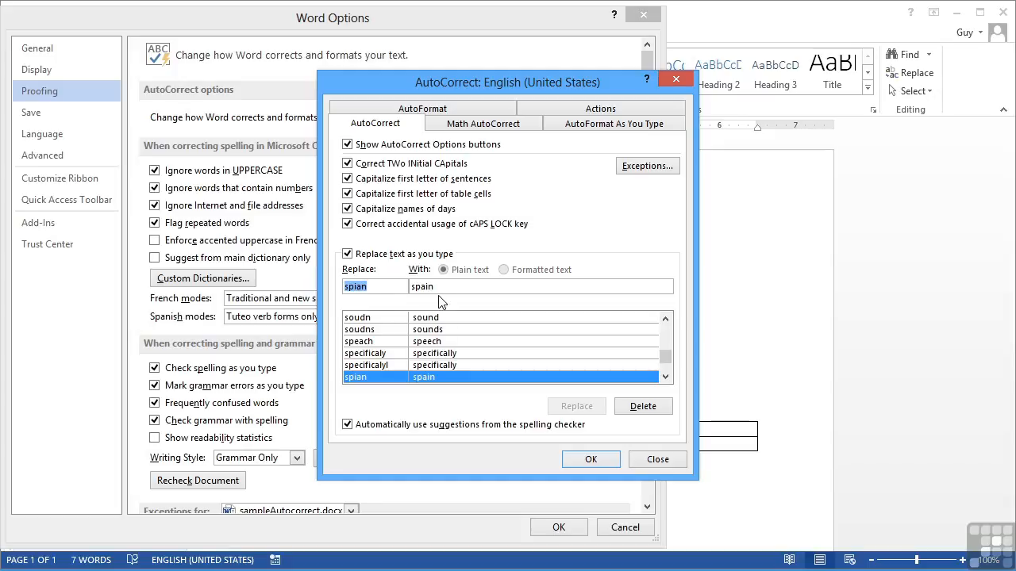
click(591, 459)
click(559, 528)
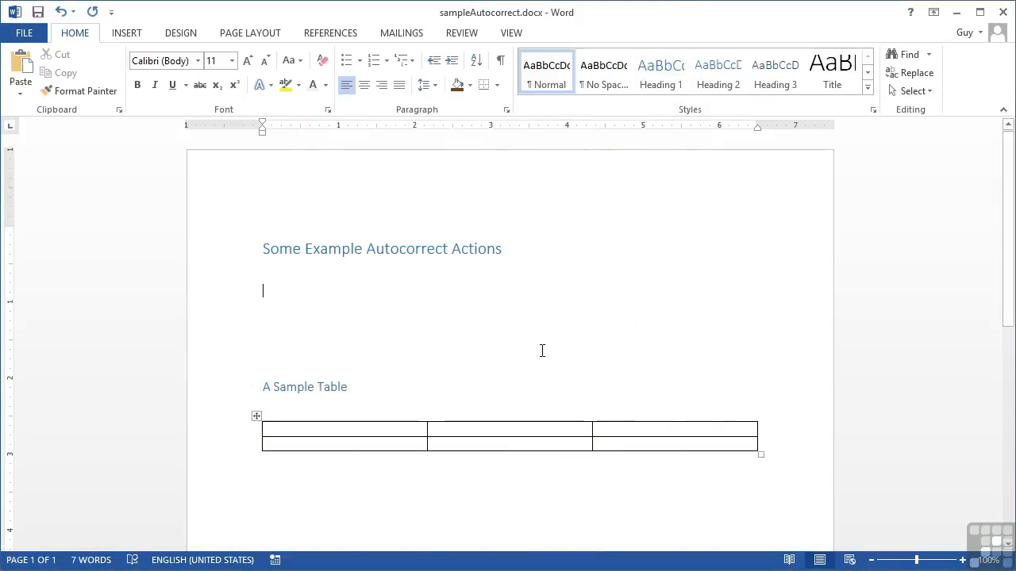
Step: Write "This is spain " on the empty line below the "Some Example Autocorrect Actions" heading
text(Th)
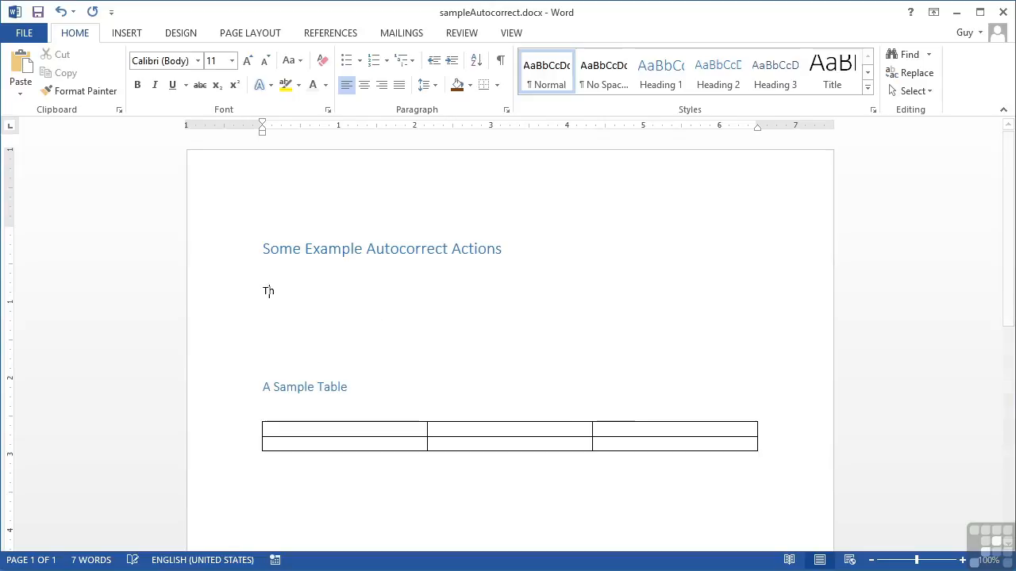
text(is is spain)
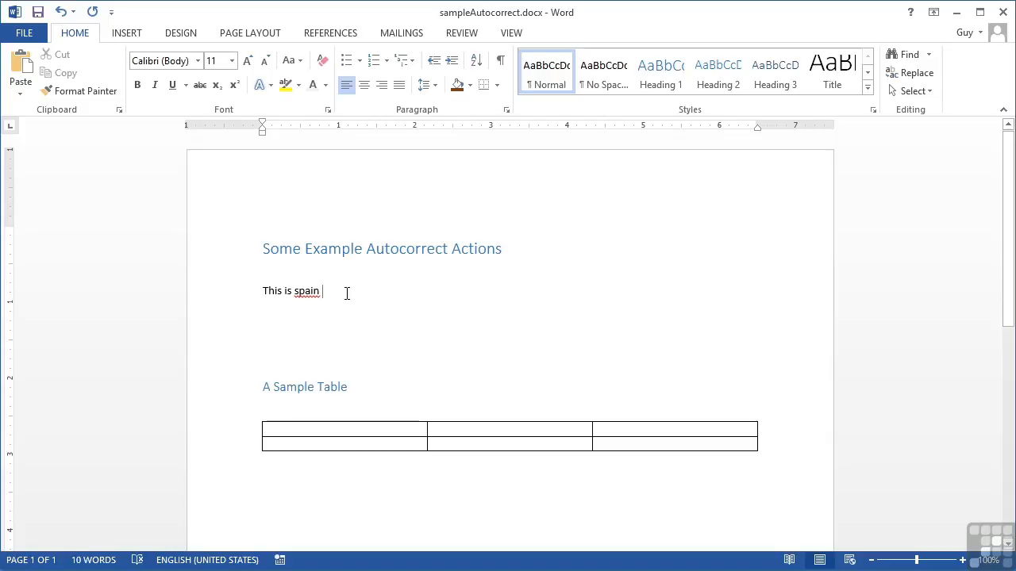
Step: Redefine the AutoCorrect entry for "spian" so its replacement is the capitalized "Spain", and apply the options
click(27, 33)
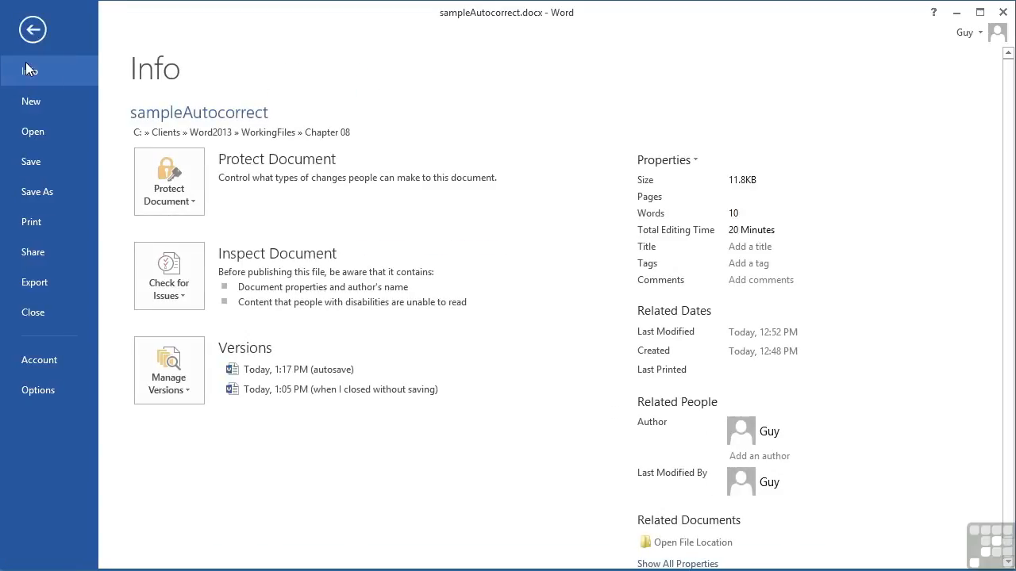
click(36, 388)
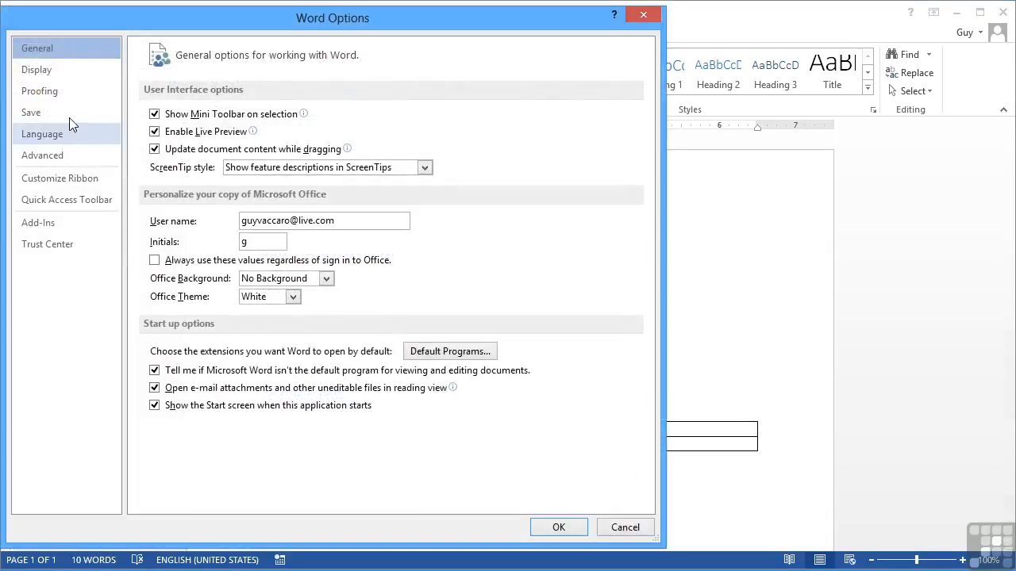
click(50, 91)
click(436, 119)
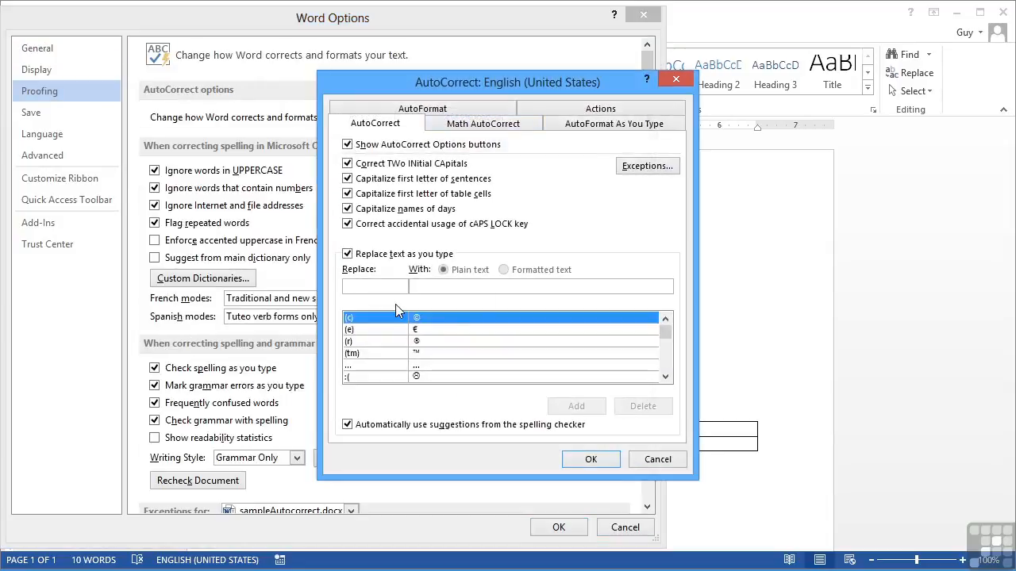
text(spia)
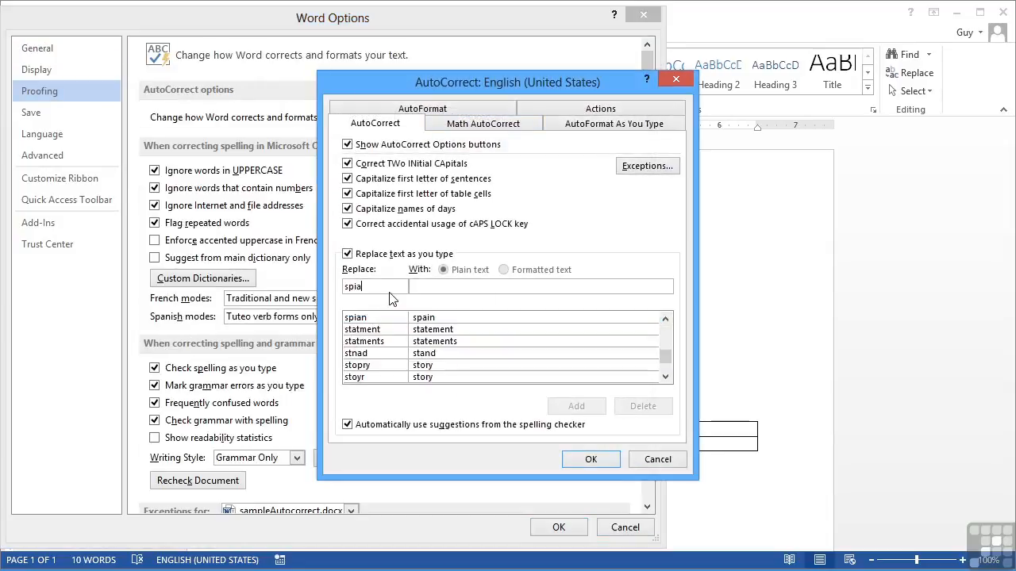
click(403, 319)
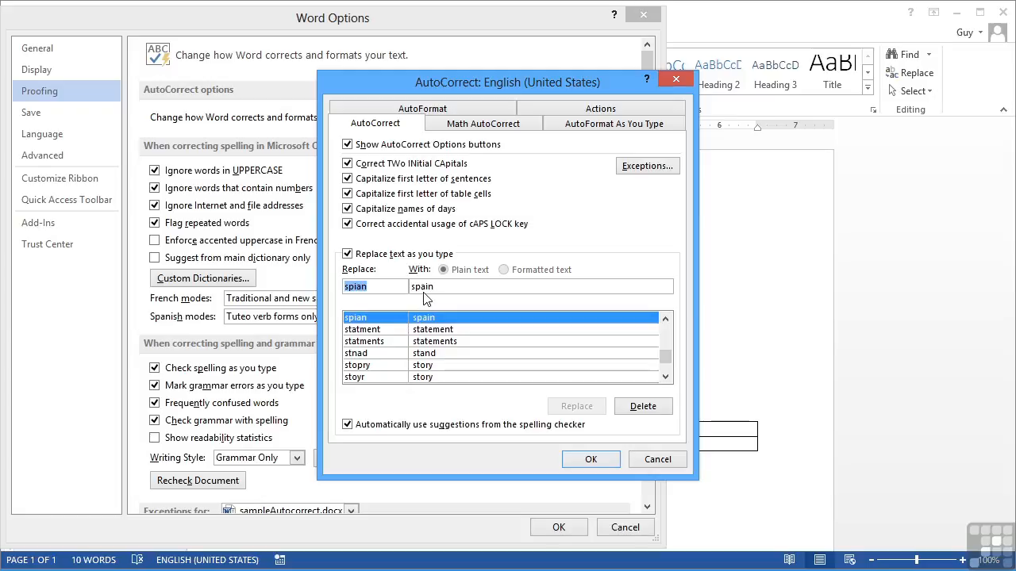
click(418, 289)
key(BackSpace)
text(S)
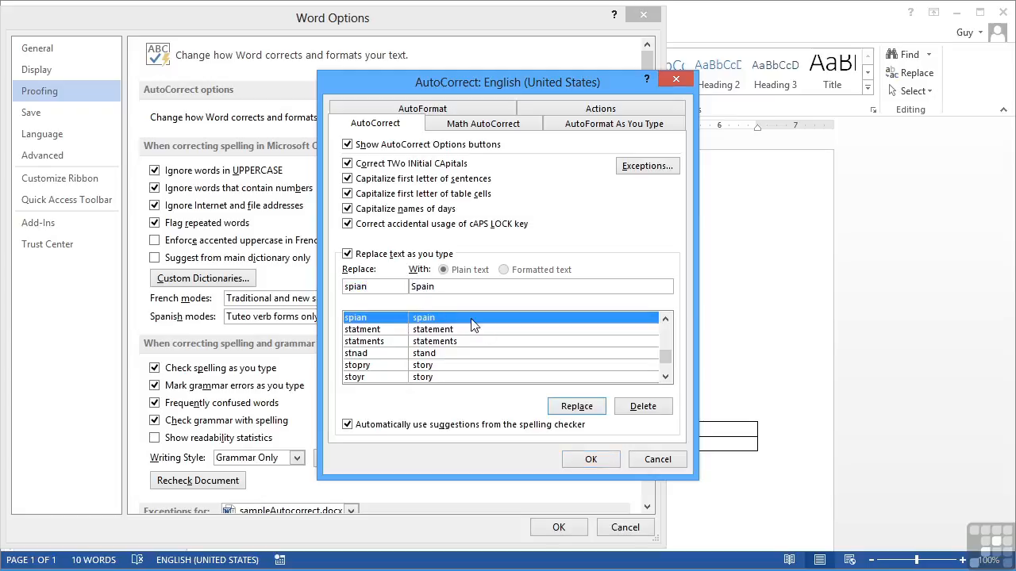
click(577, 406)
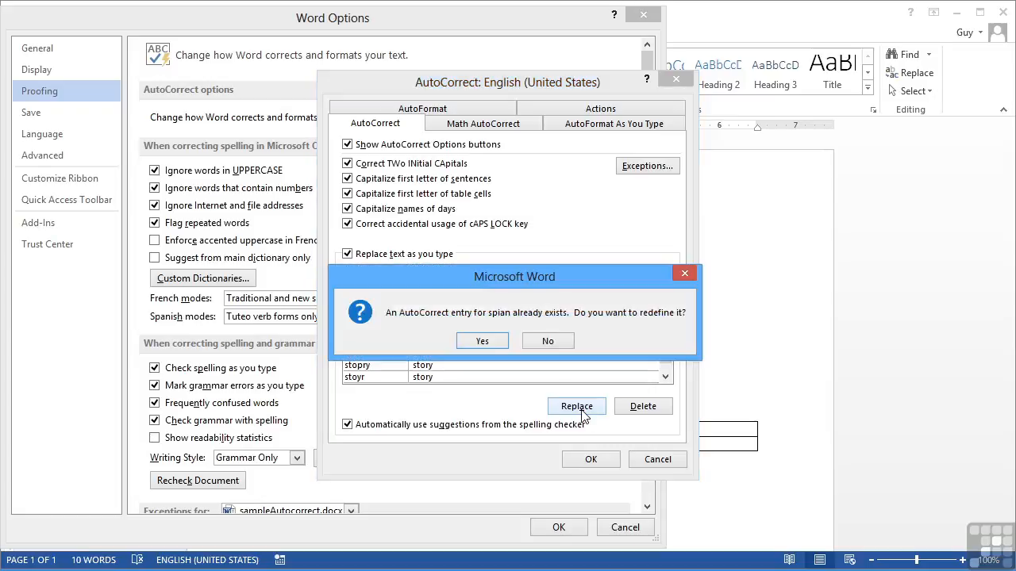
click(483, 340)
click(591, 460)
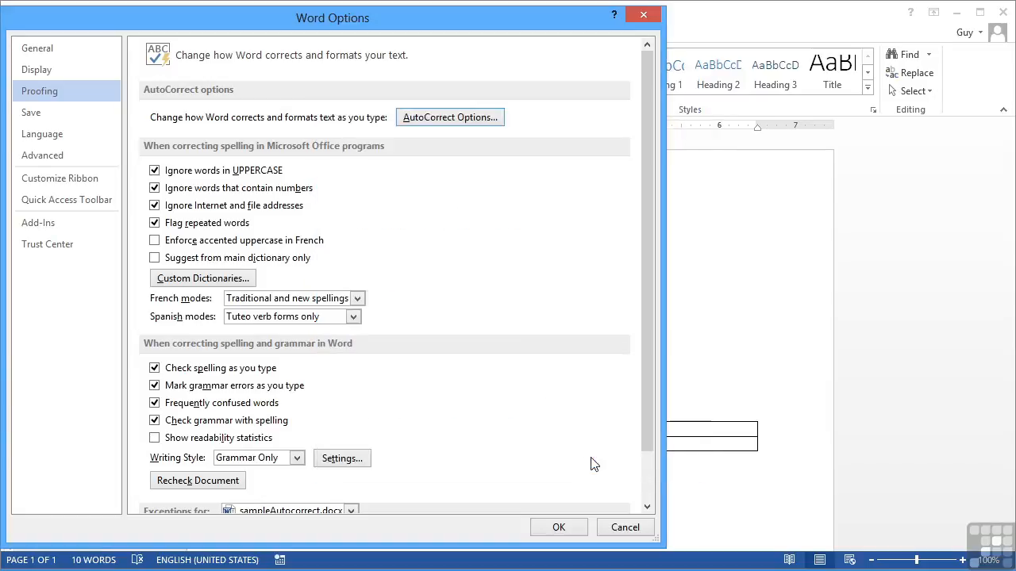
click(569, 528)
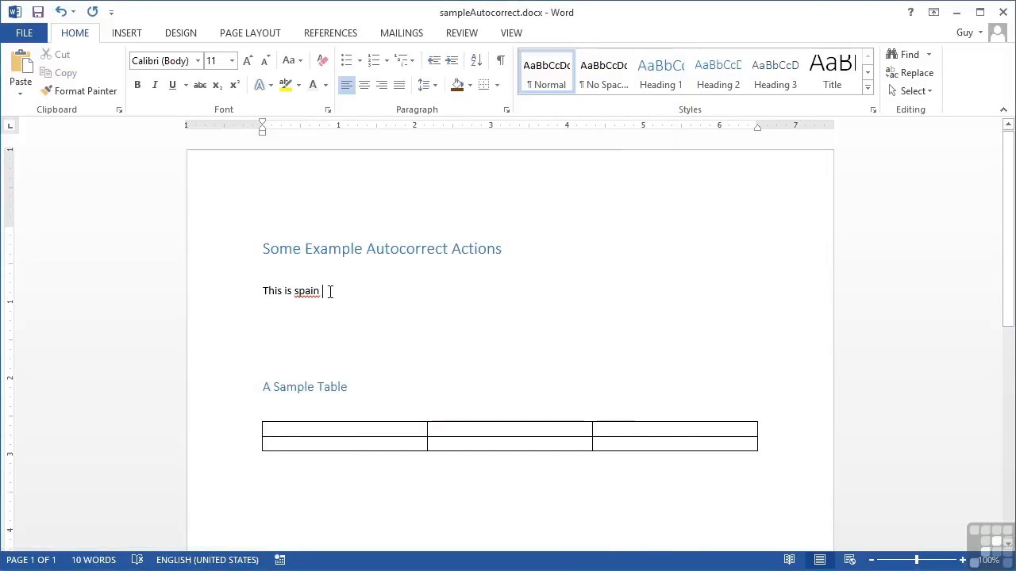
Step: Delete "spain" after "This is" and enter the misspelling "spian" to test the redefined entry
key(BackSpace)
key(BackSpace)
key(BackSpace)
key(BackSpace)
key(BackSpace)
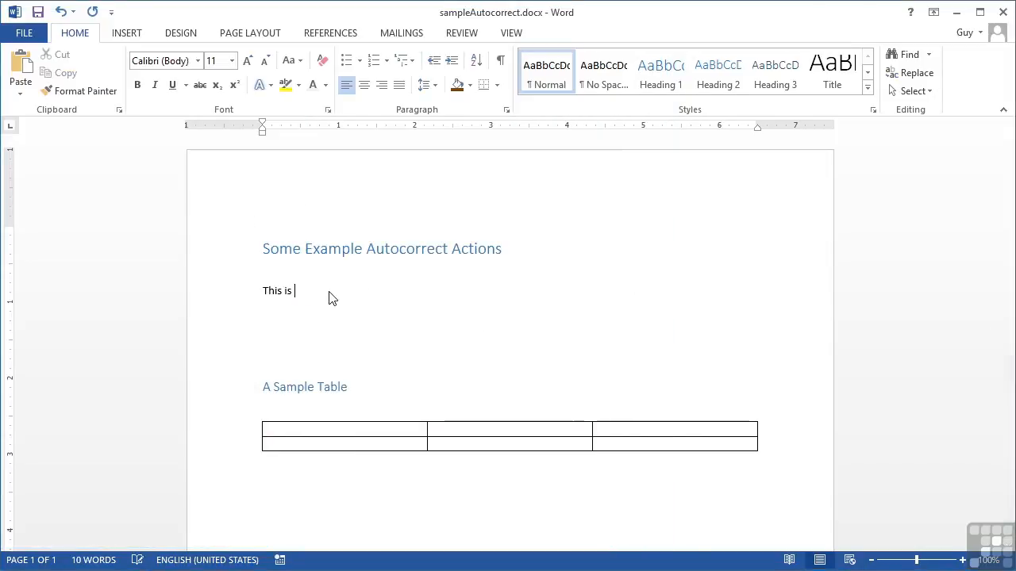
text(spia)
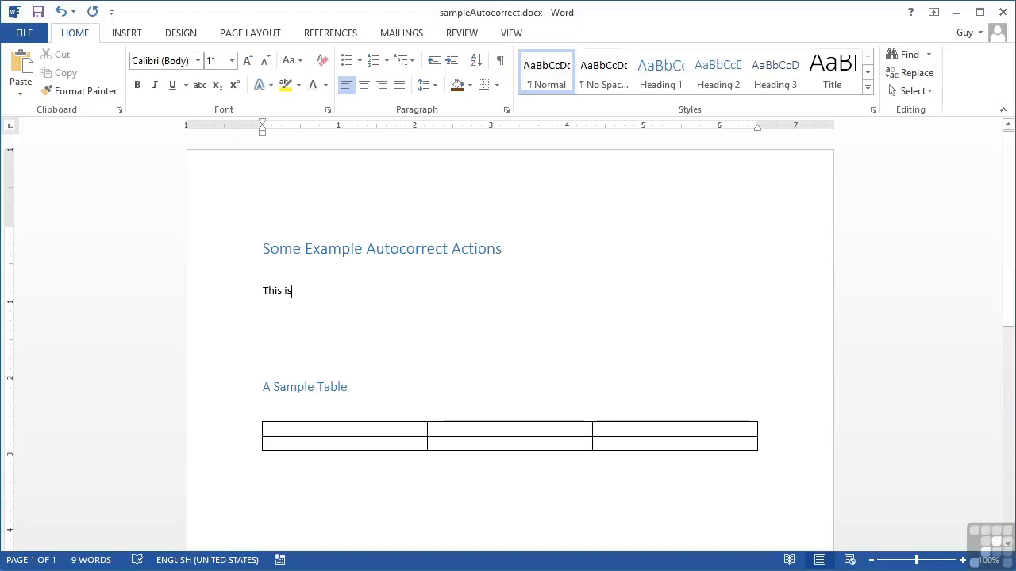
text(n)
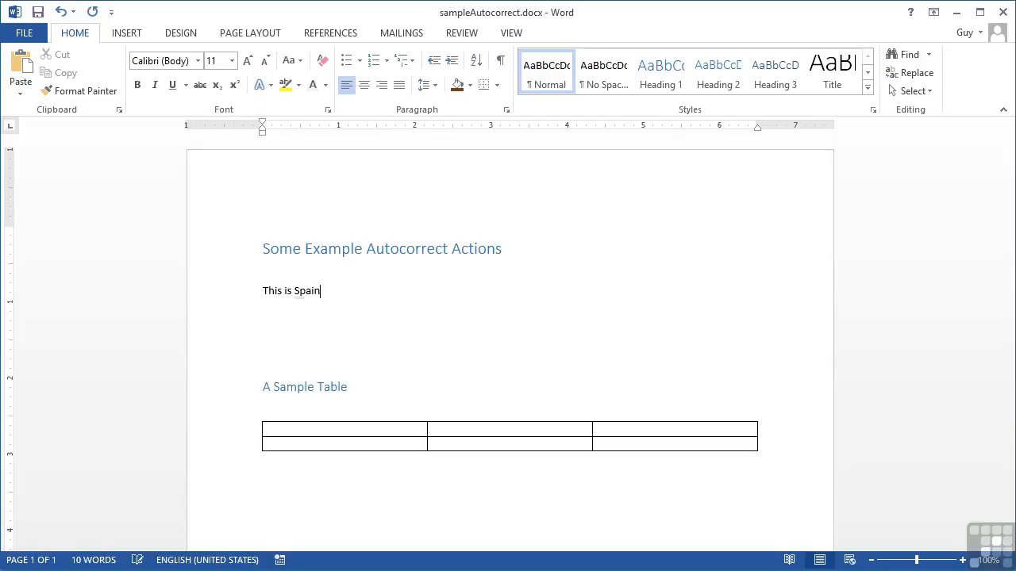
Step: Continue the line with ". This is a calandar or a calundar or a calander " to test misspellings of calendar
text(. This is a calandar or a c)
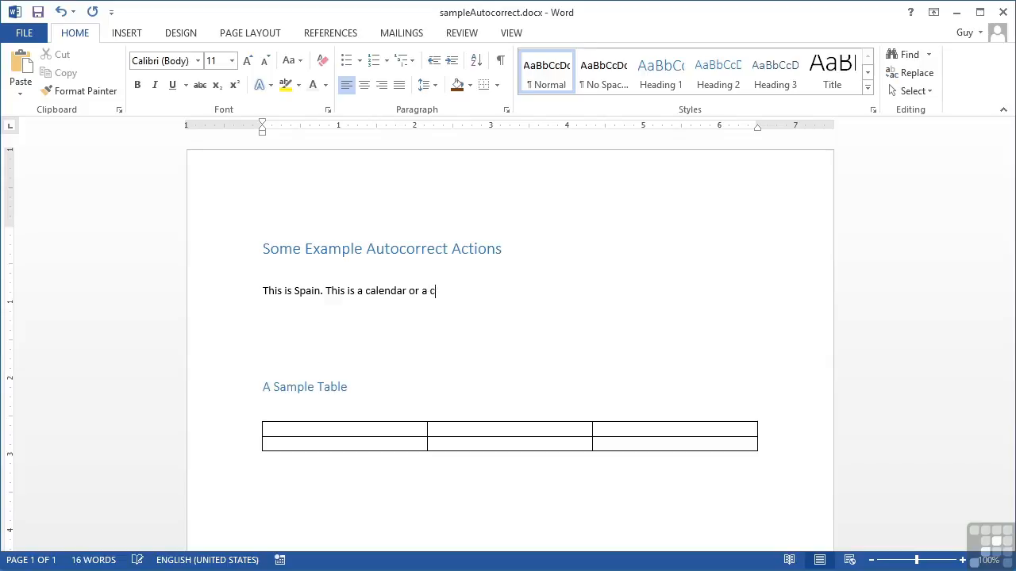
text(alundar or a calander)
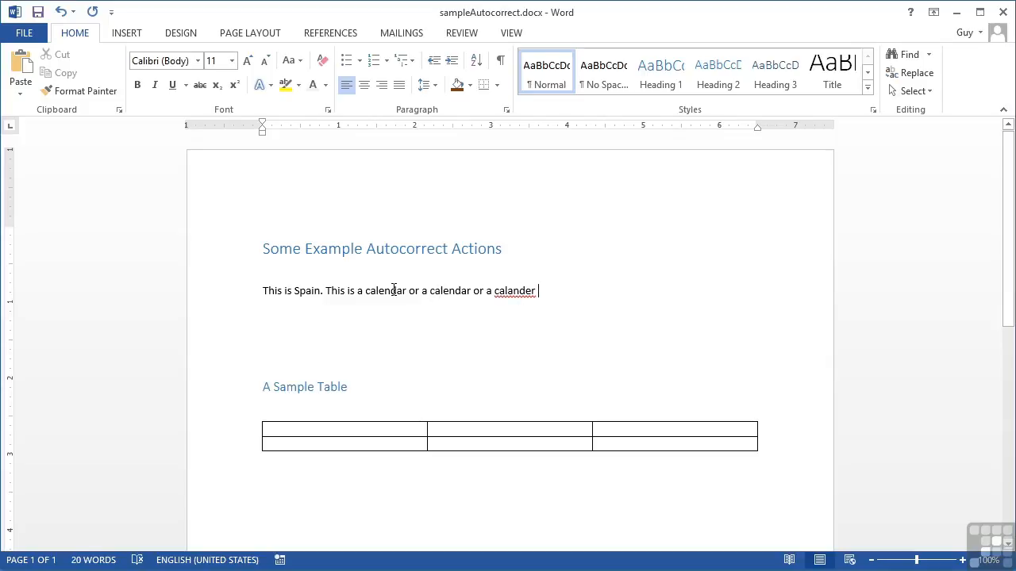
Step: Check the spelling suggestions for the flagged word "calander" without applying one
right_click(516, 294)
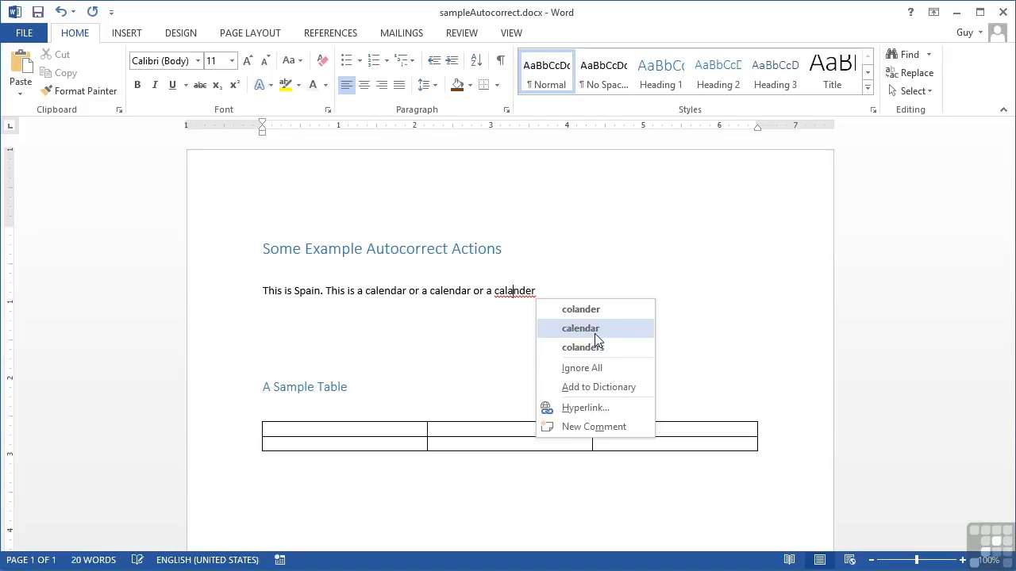
right_click(517, 291)
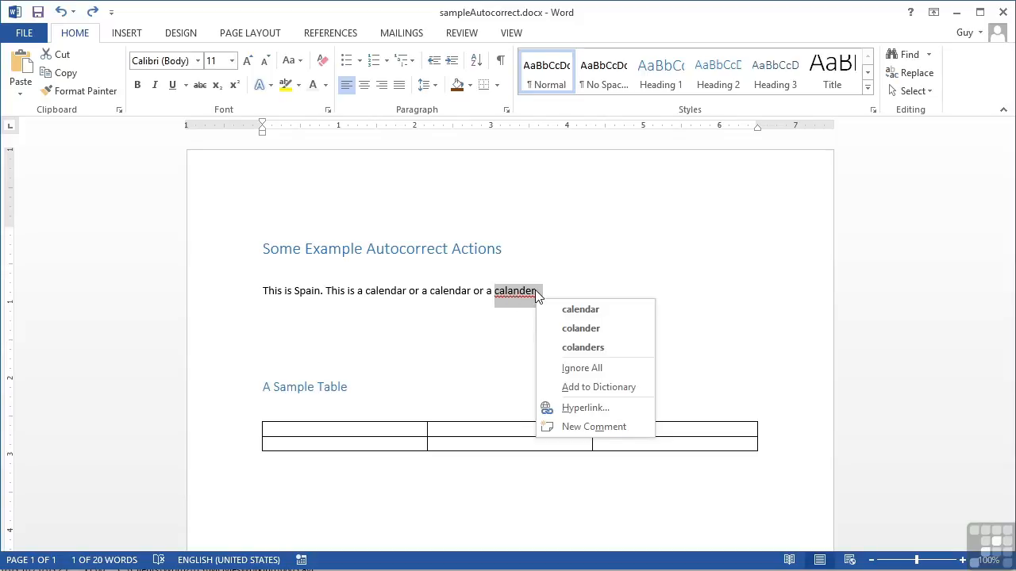
key(Escape)
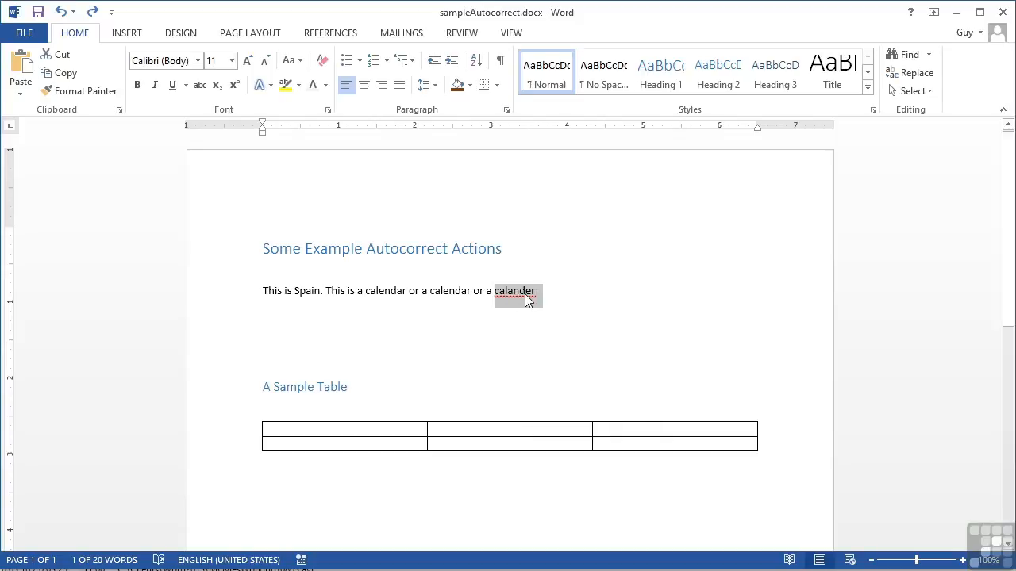
Step: Add an AutoCorrect entry that replaces "calander" with "calander" and accept the AutoCorrect settings
click(23, 33)
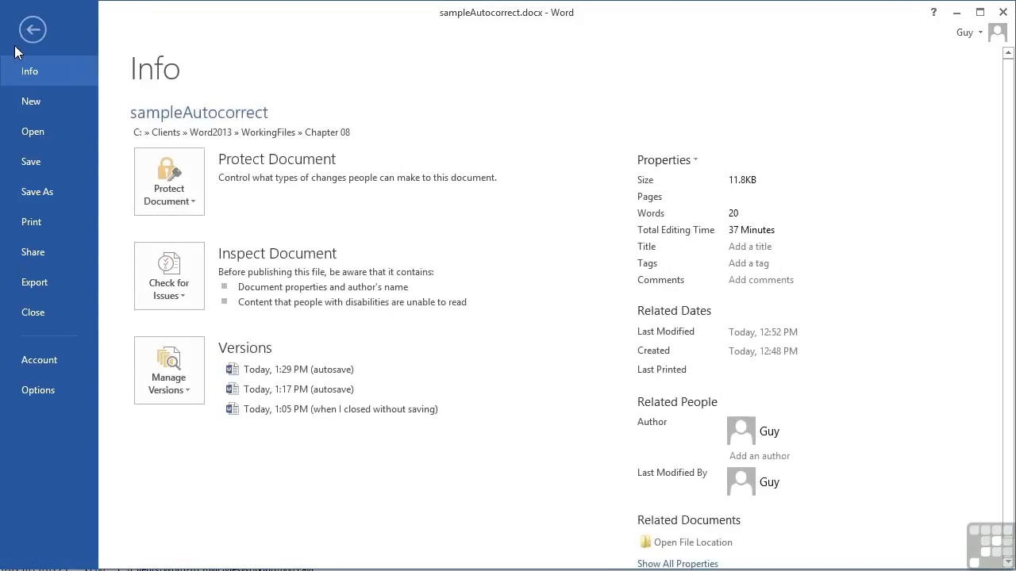
click(46, 399)
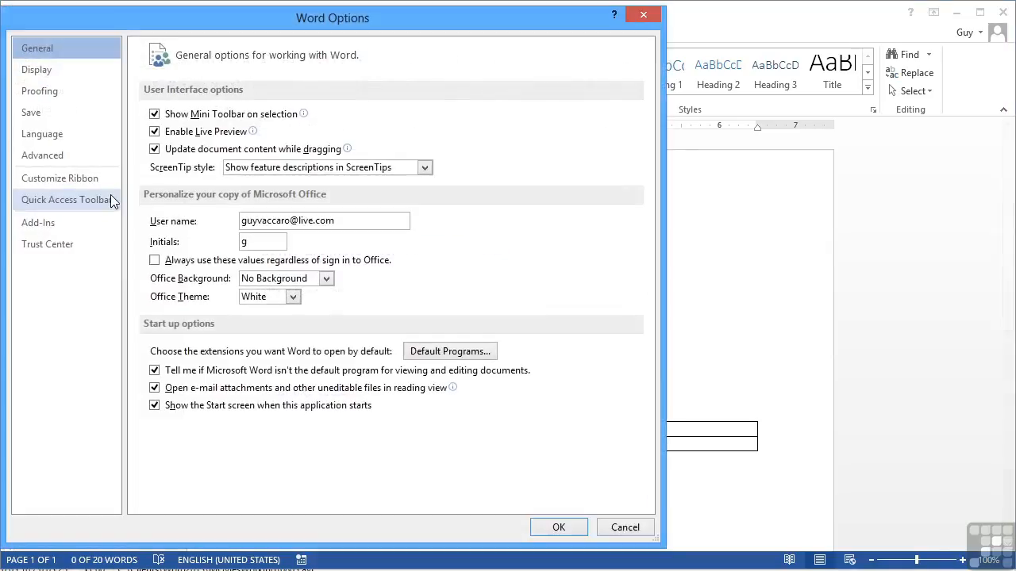
click(68, 92)
click(439, 117)
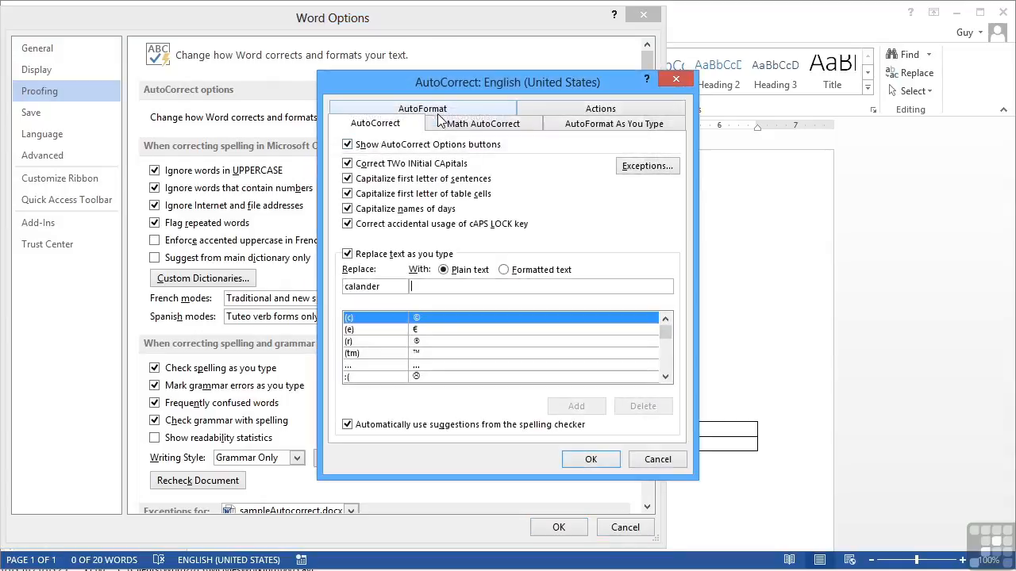
click(394, 290)
text(c)
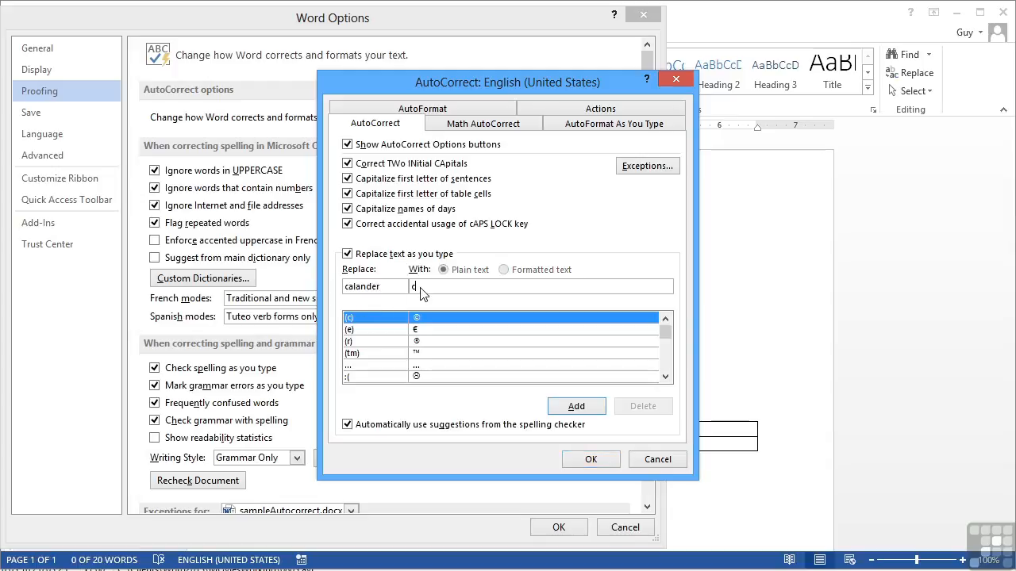
text(alander)
click(577, 406)
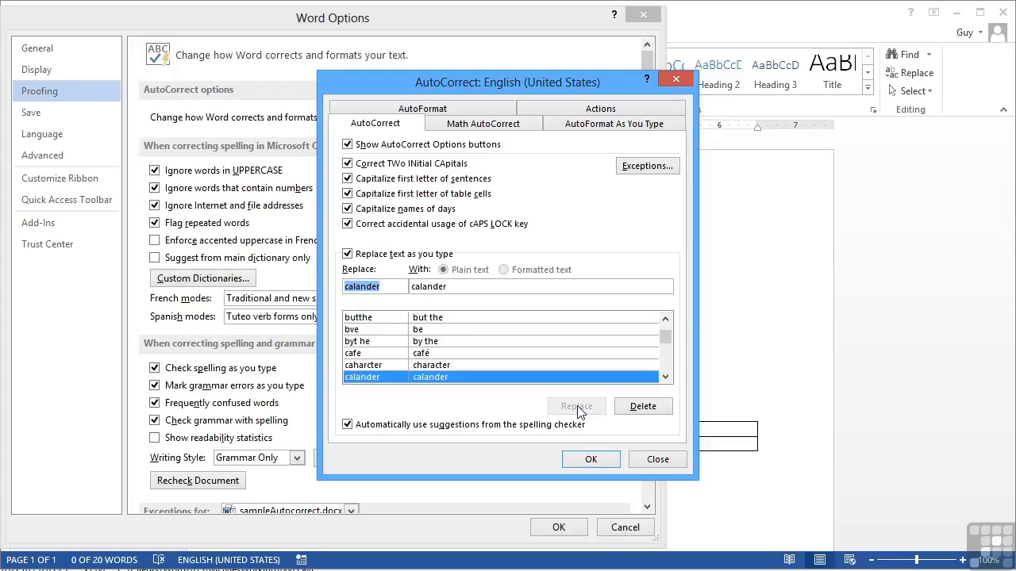
click(588, 462)
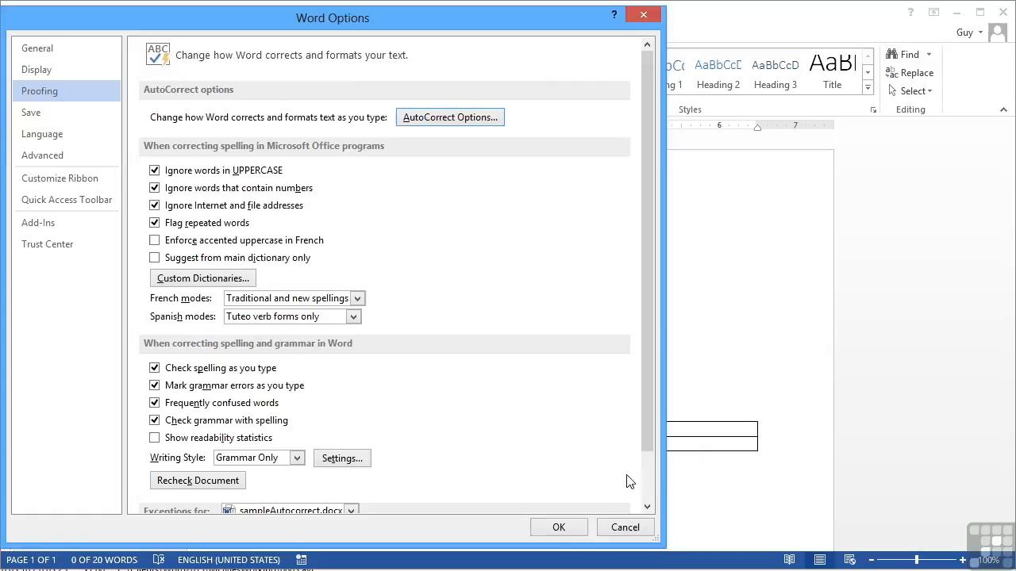
Step: Accept the Word options and replace the final "calander" in the test line with "calendar"
click(580, 526)
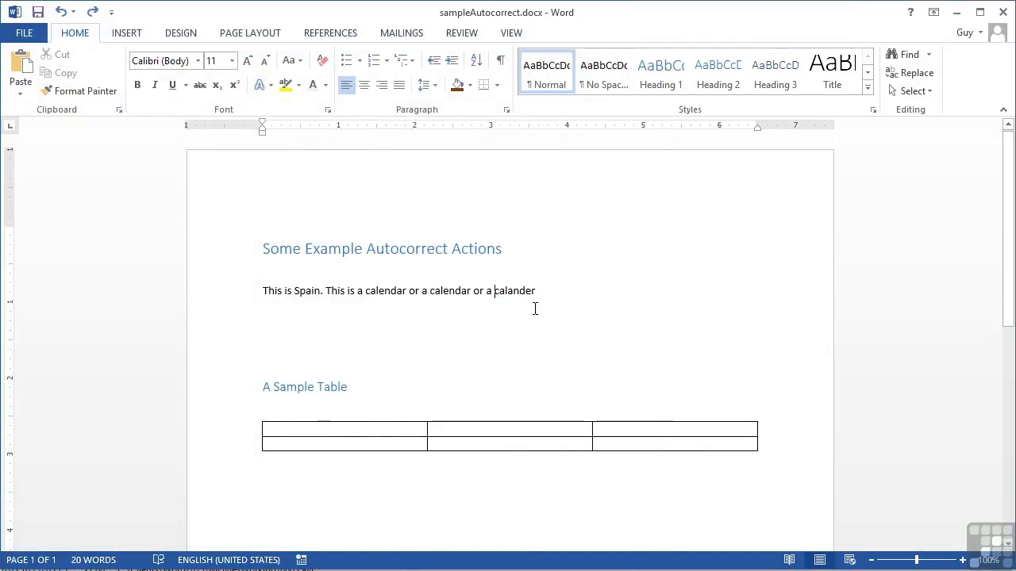
key(BackSpace)
key(BackSpace)
key(BackSpace)
key(BackSpace)
key(BackSpace)
key(BackSpace)
key(BackSpace)
key(BackSpace)
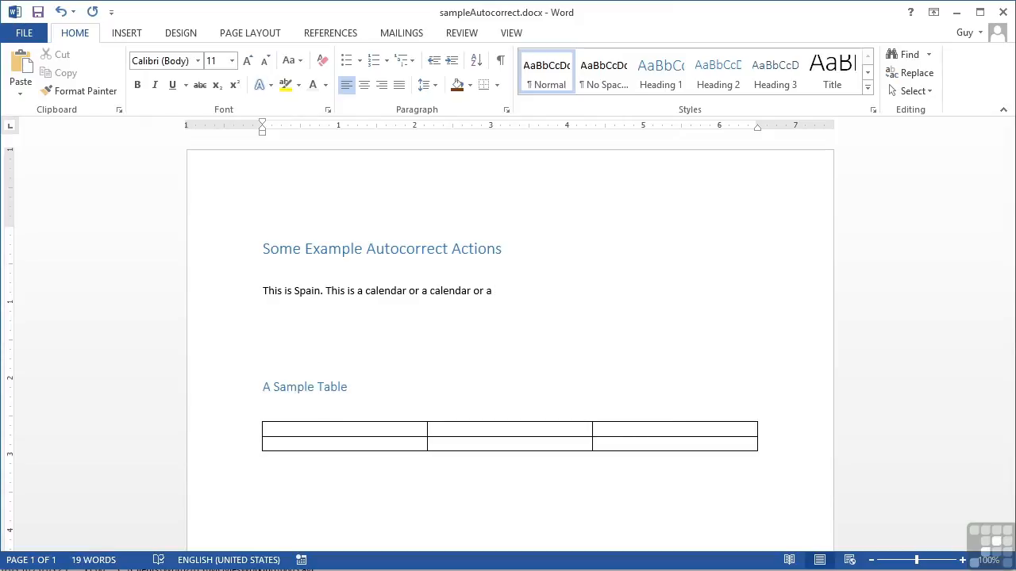
text(calar)
text(ar)
Step: Add an AutoCorrect entry that replaces the signed-in user's lowercase first name with "Spiderman", and accept the settings
click(39, 38)
click(47, 389)
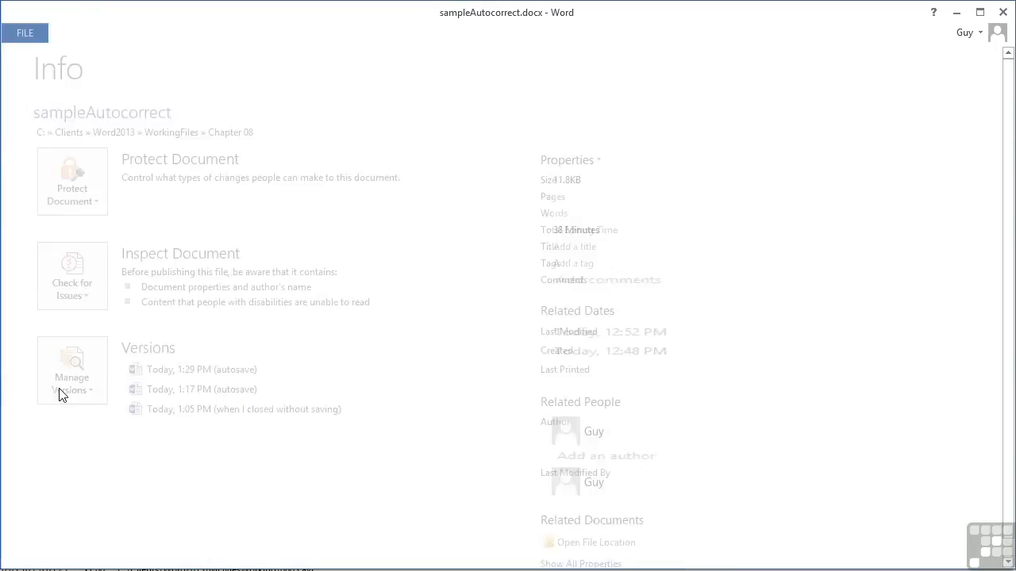
click(67, 94)
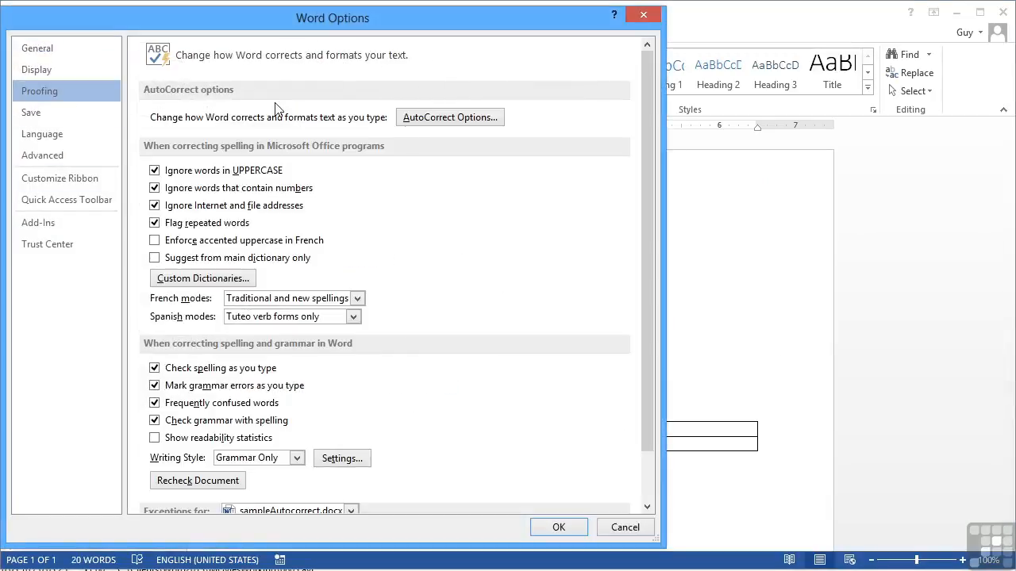
click(453, 122)
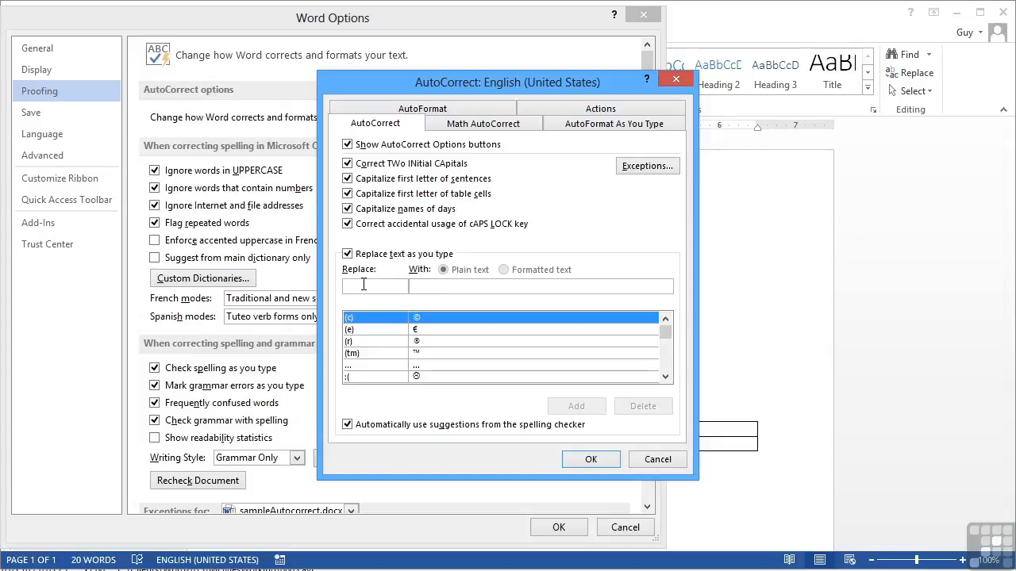
click(419, 286)
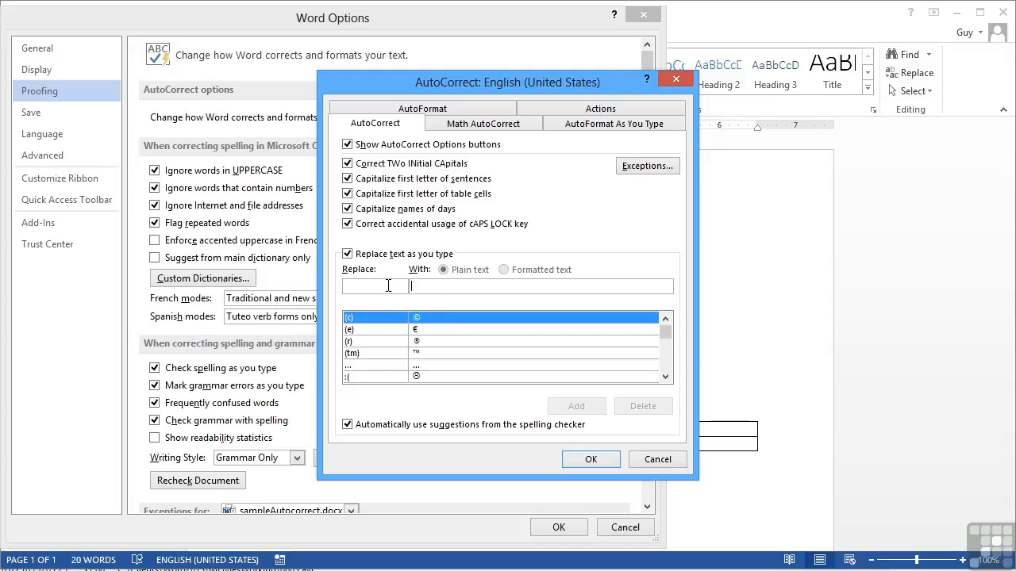
text(guy)
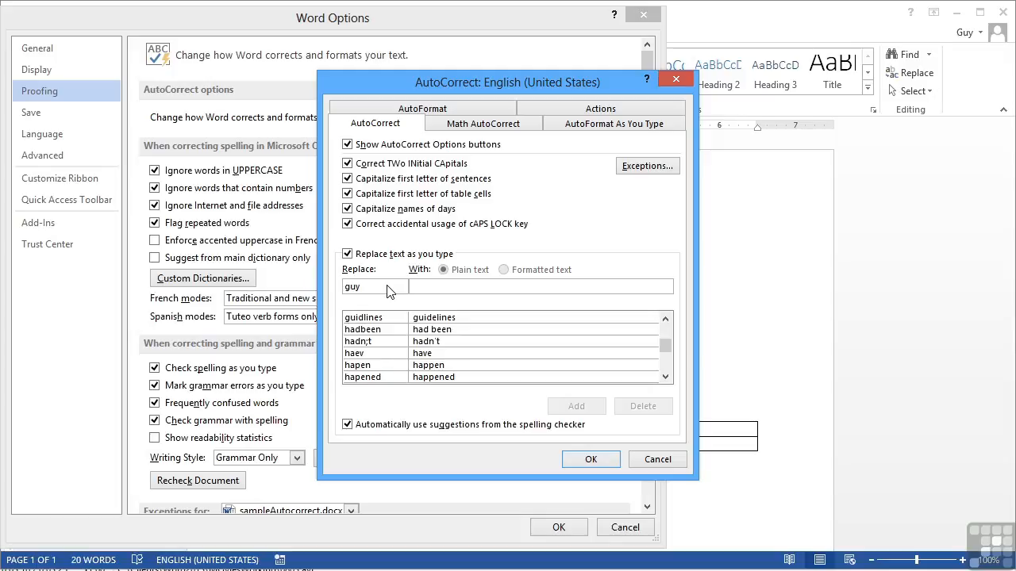
key(Tab)
text(Spiderman)
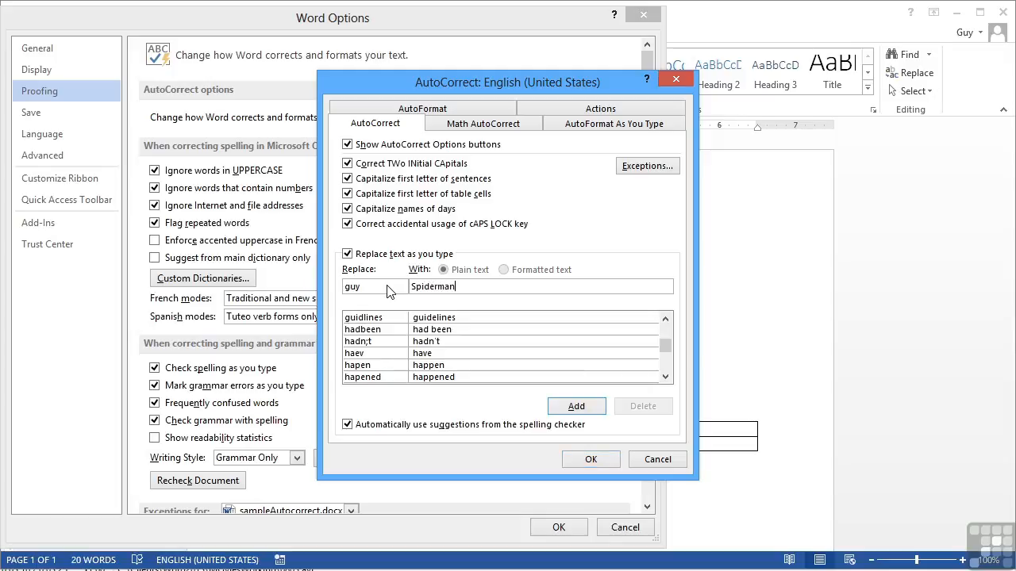
click(576, 405)
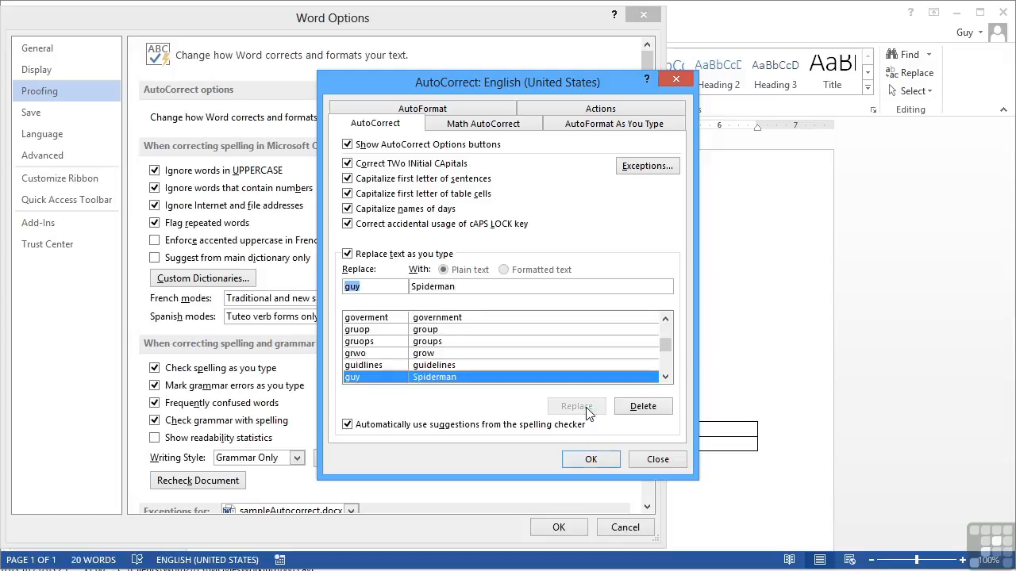
click(581, 462)
click(580, 530)
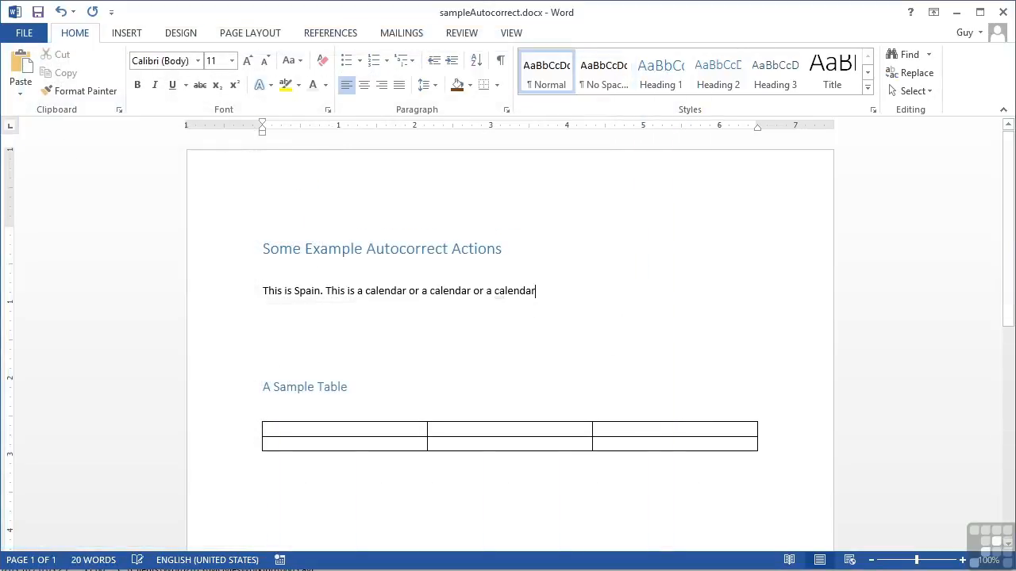
Step: Continue the test line with ". This is" followed by the user's lowercase first name to test the "Spiderman" entry
text(. This i)
text(s guy)
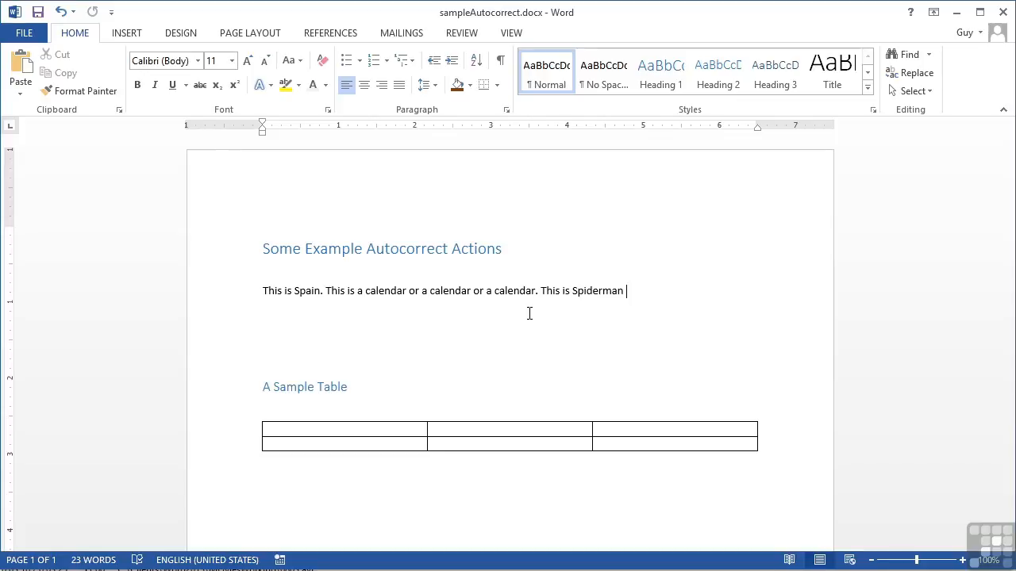
Step: Delete the AutoCorrect entry that replaces the user's lowercase first name with "Spiderman"
click(25, 34)
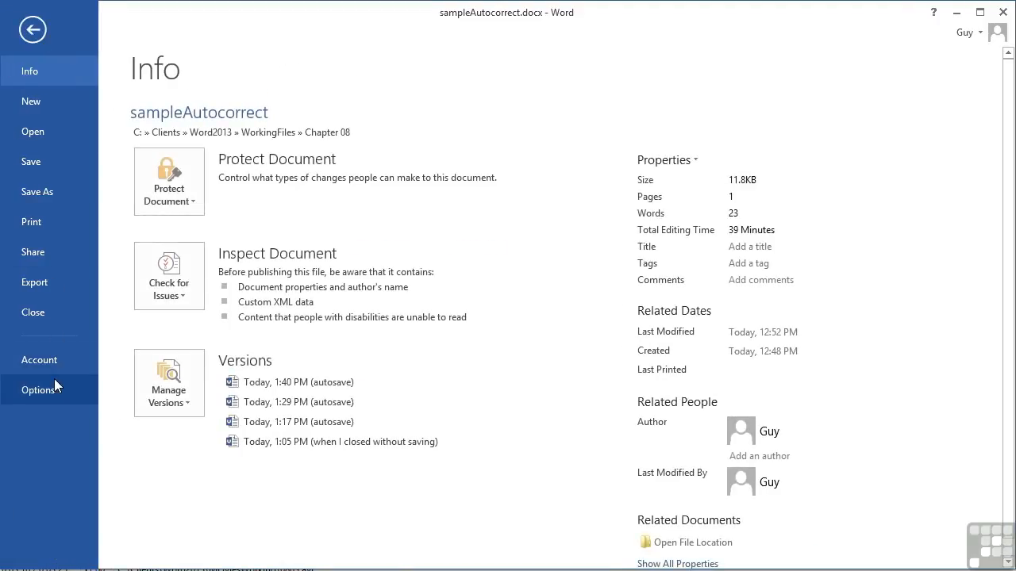
key(Escape)
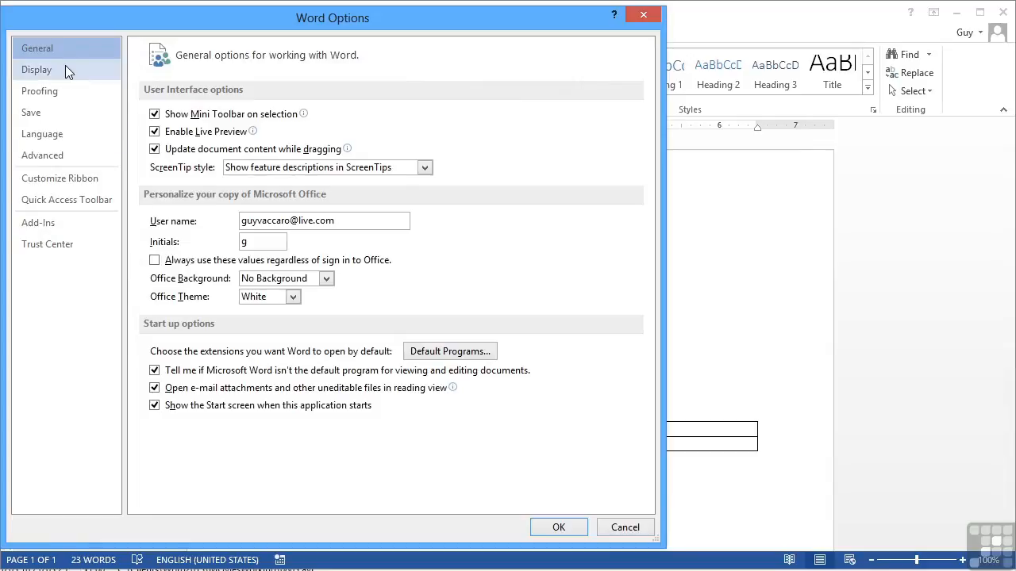
click(66, 71)
click(63, 91)
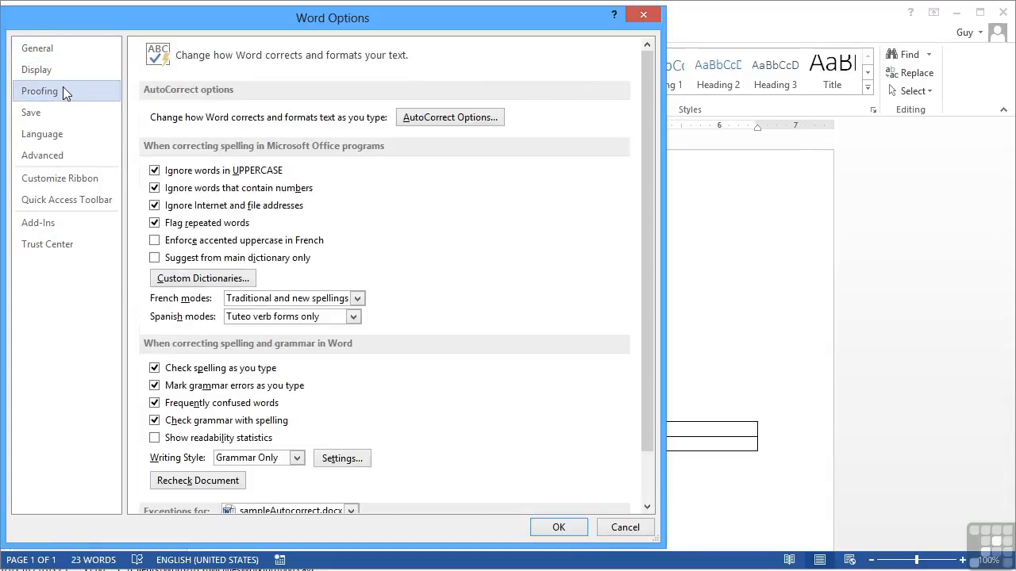
click(429, 116)
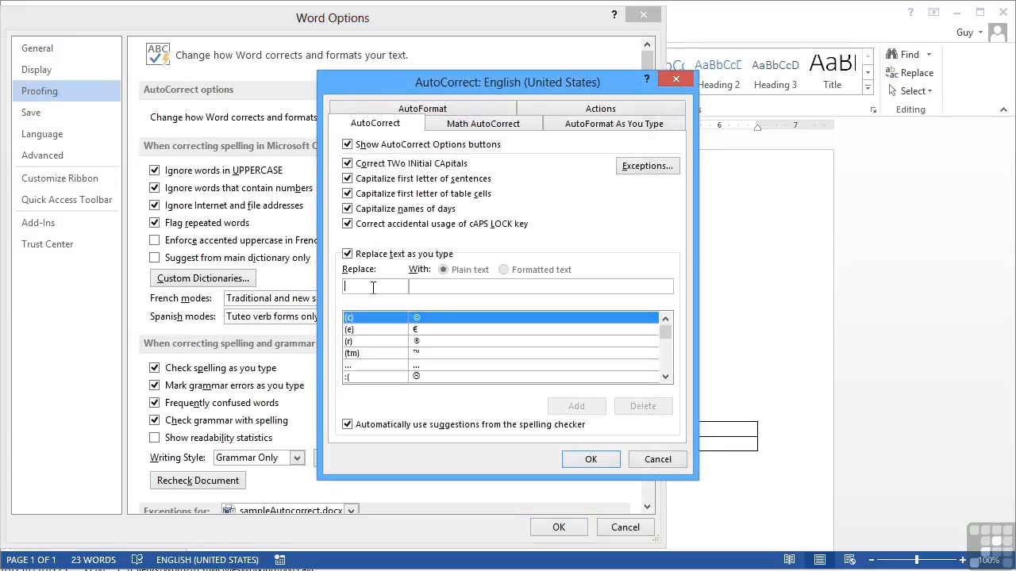
text(guy)
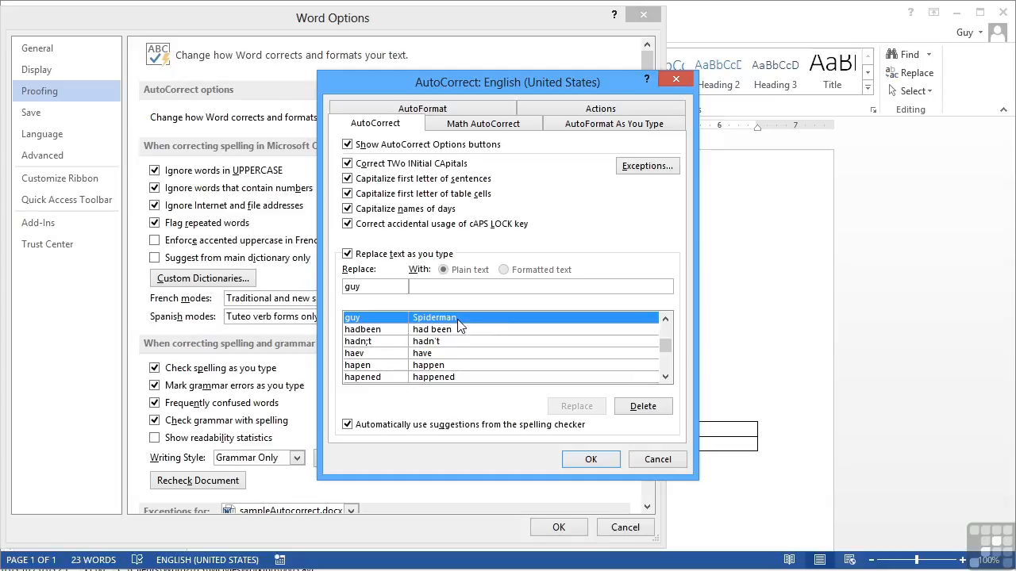
click(645, 411)
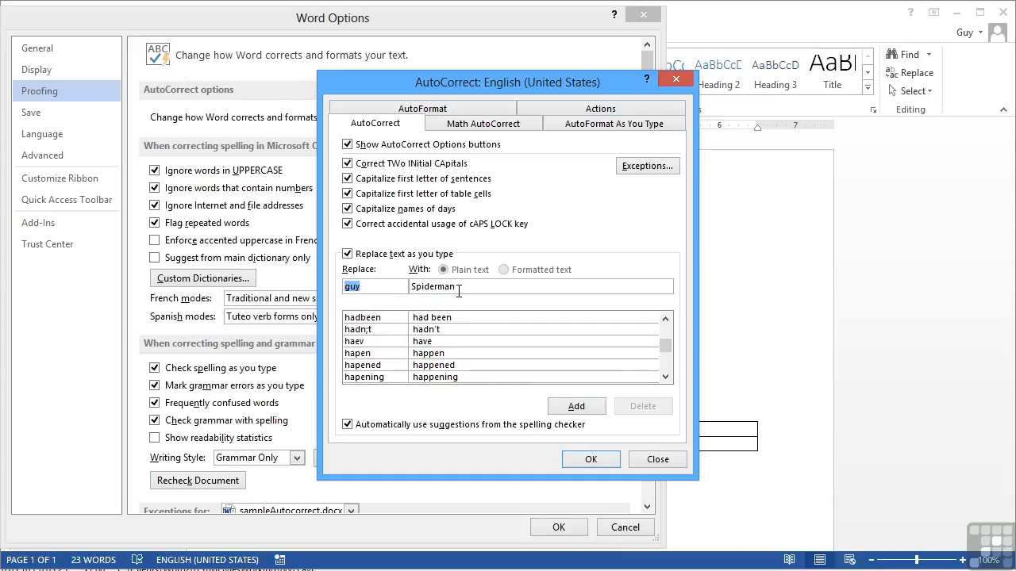
drag(459, 286, 391, 280)
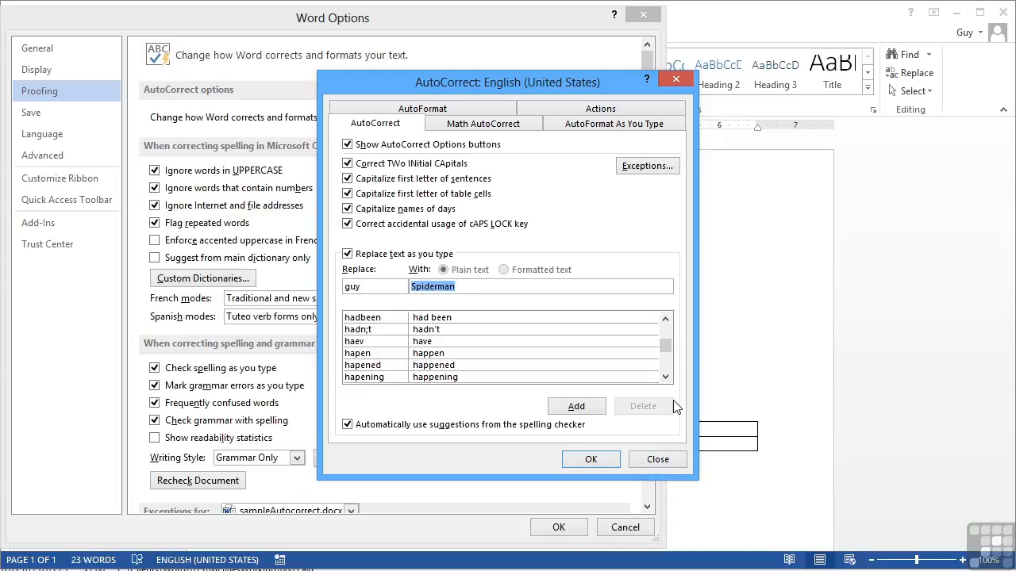
Step: Delete the built-in AutoCorrect entry that replaces "havebeen" with "have been", and accept the AutoCorrect and Word options
click(666, 378)
click(666, 378)
double_click(665, 378)
double_click(665, 378)
double_click(666, 378)
click(518, 354)
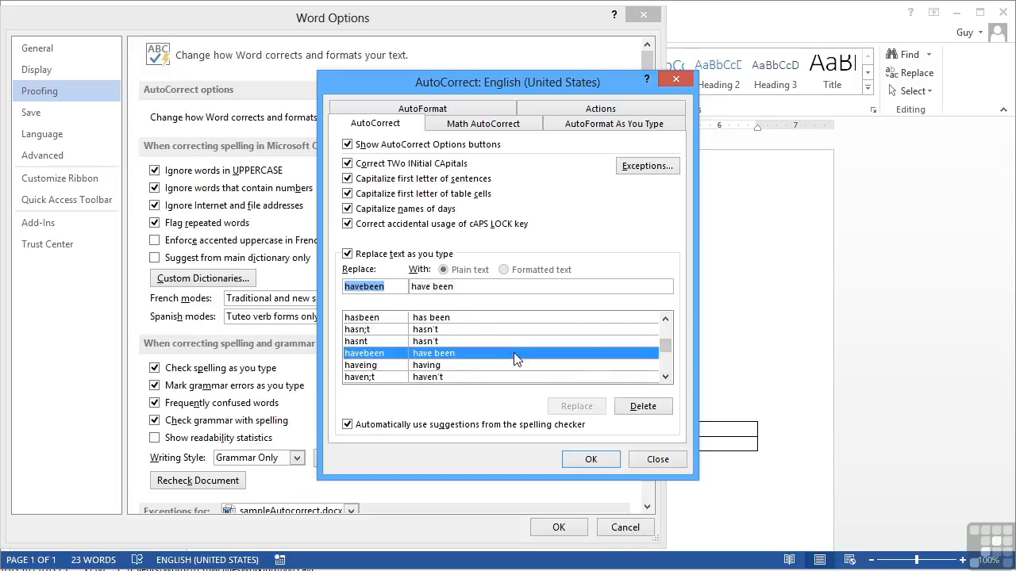
click(642, 407)
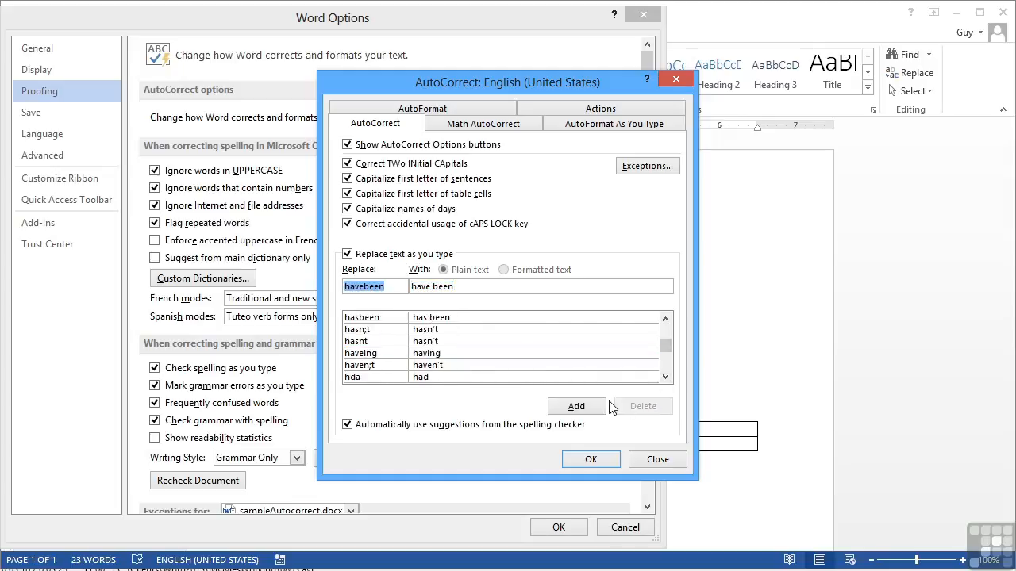
click(600, 464)
click(581, 529)
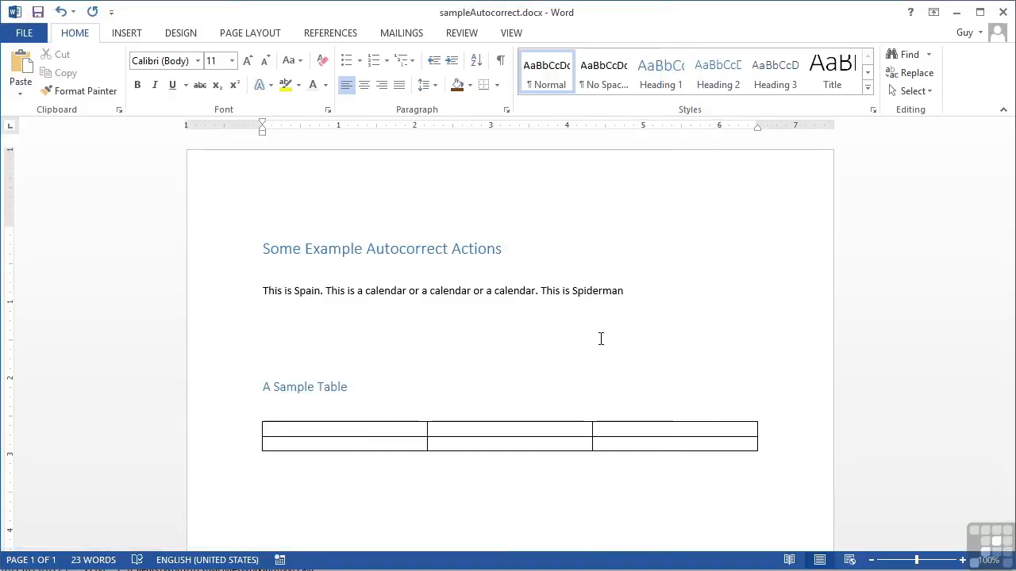